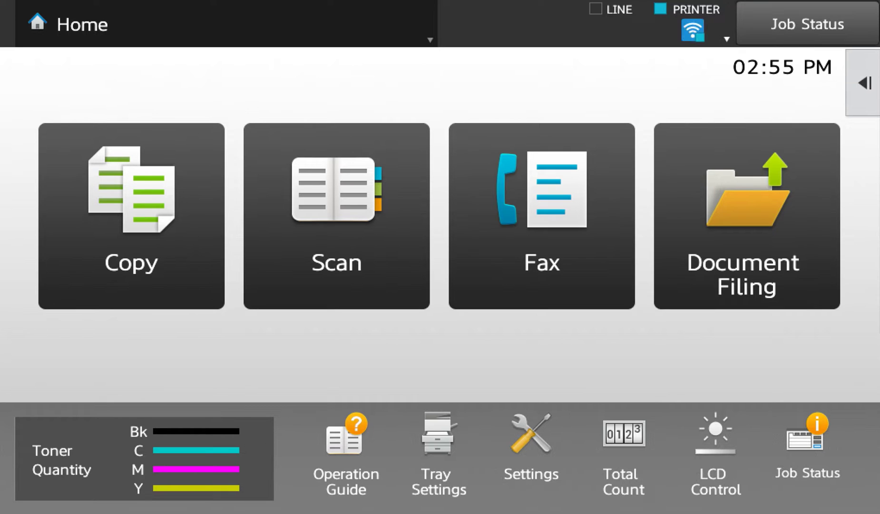
Open the copier's Settings from the home screen, heading toward the administrator login
click(531, 447)
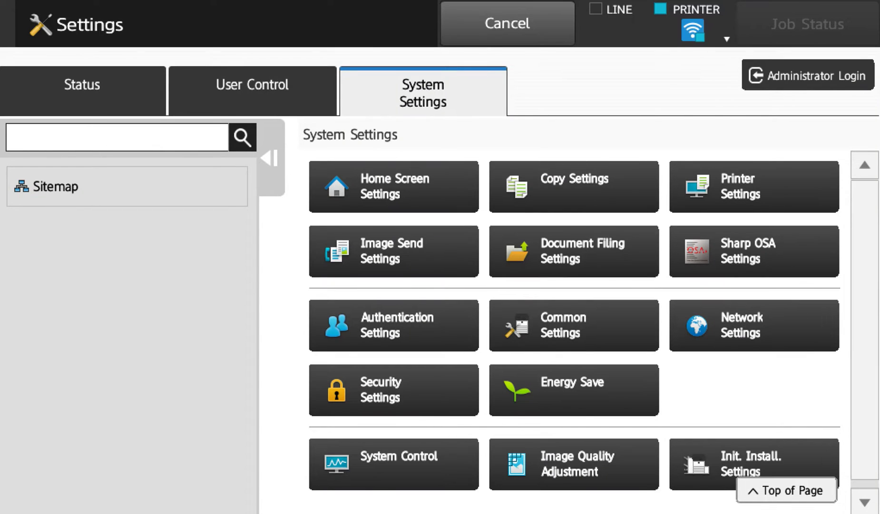
Enter the admin password and log in to open Network Settings' Quick Settings page
click(757, 336)
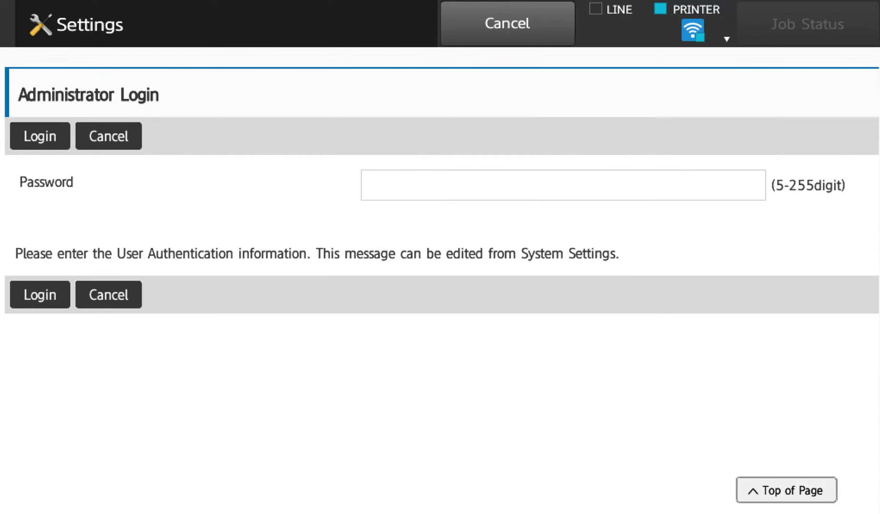
click(563, 184)
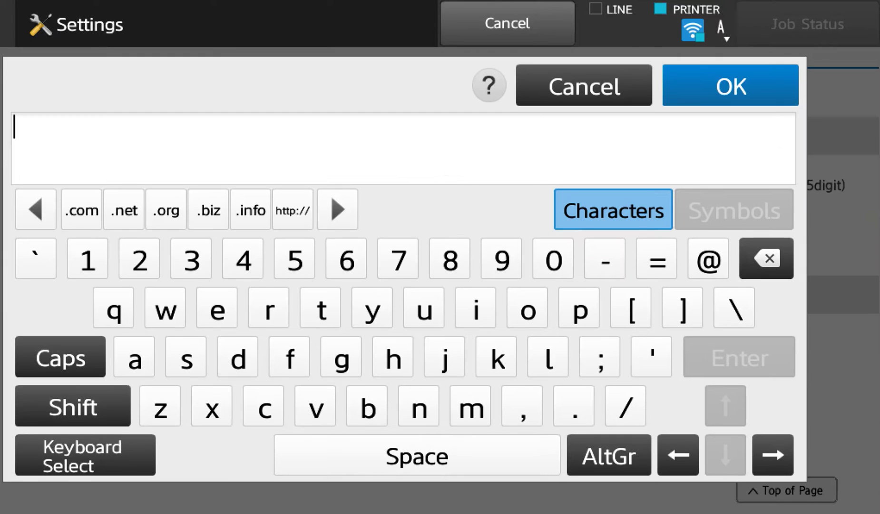
click(135, 359)
click(238, 358)
click(471, 409)
click(476, 310)
click(419, 408)
click(730, 85)
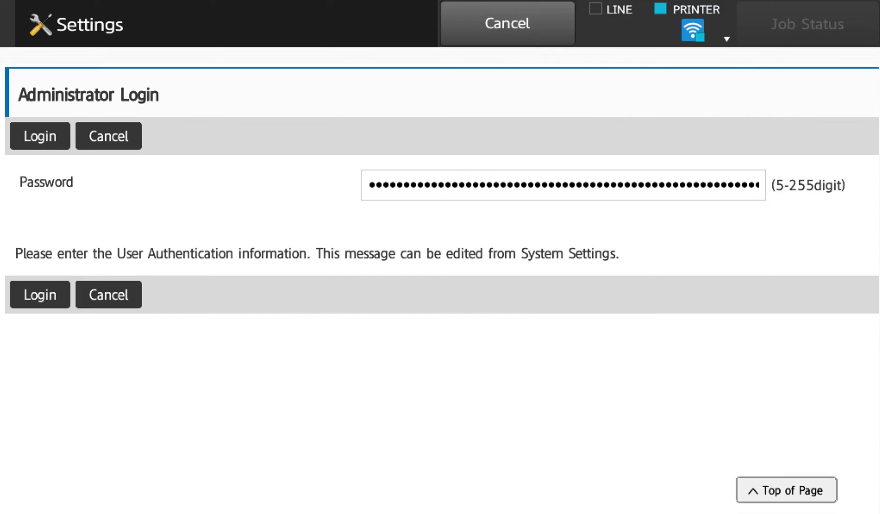
click(40, 297)
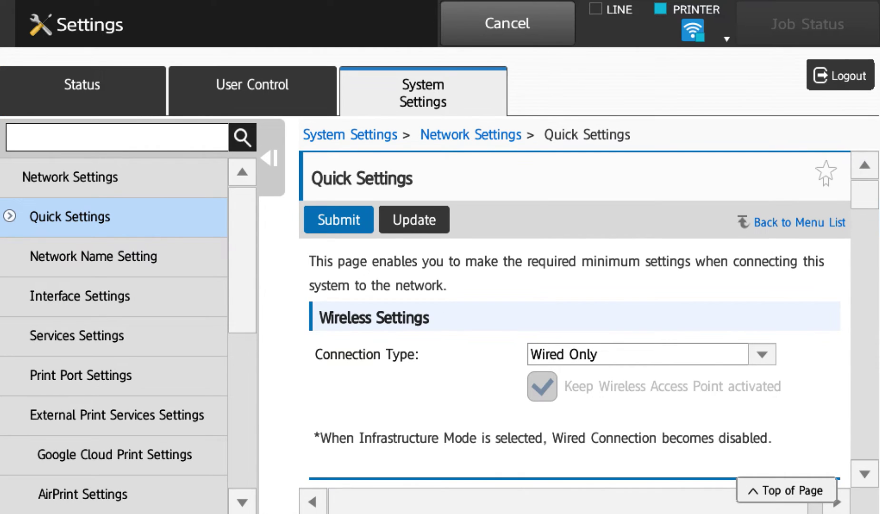
scroll(128, 330, down, 3)
scroll(129, 330, down, 5)
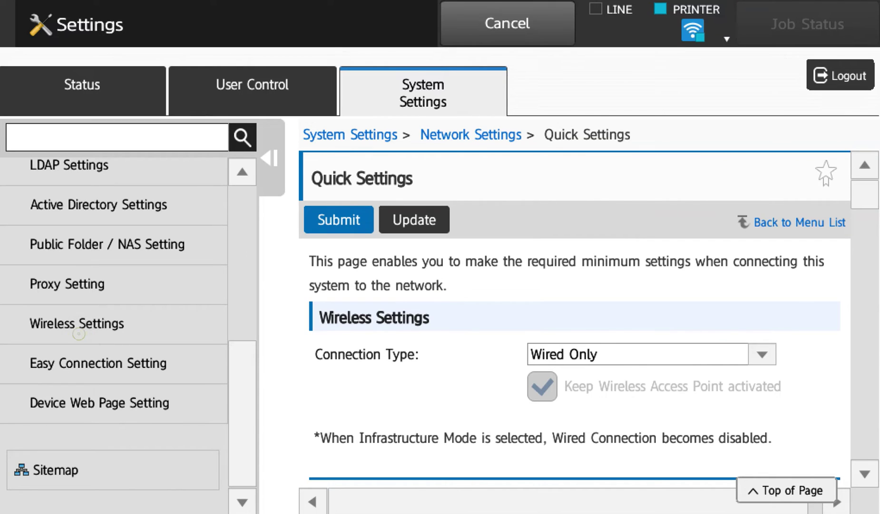
Set the Wireless Settings connection type to Wireless (Infrastructure Mode)
click(77, 323)
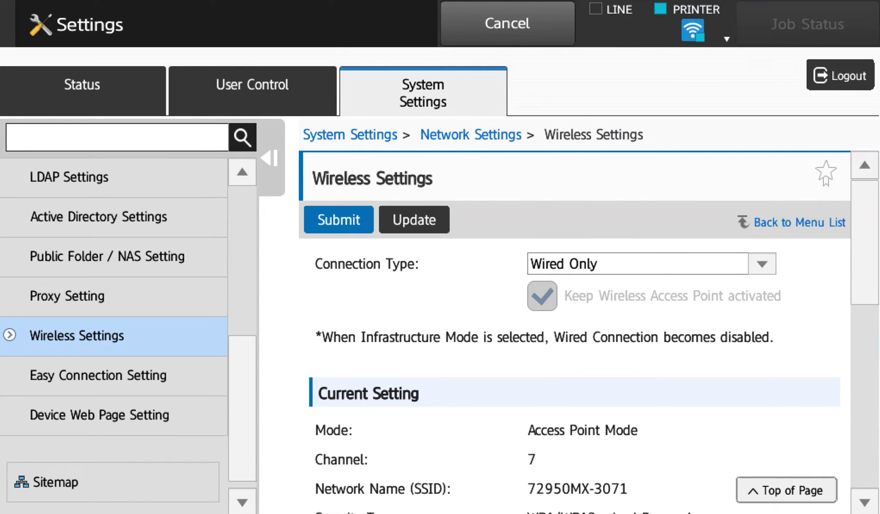
click(761, 263)
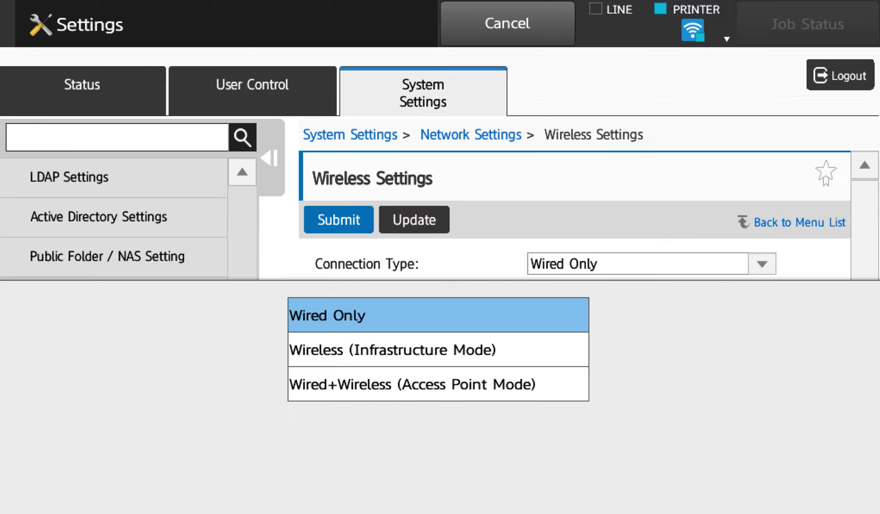
click(393, 349)
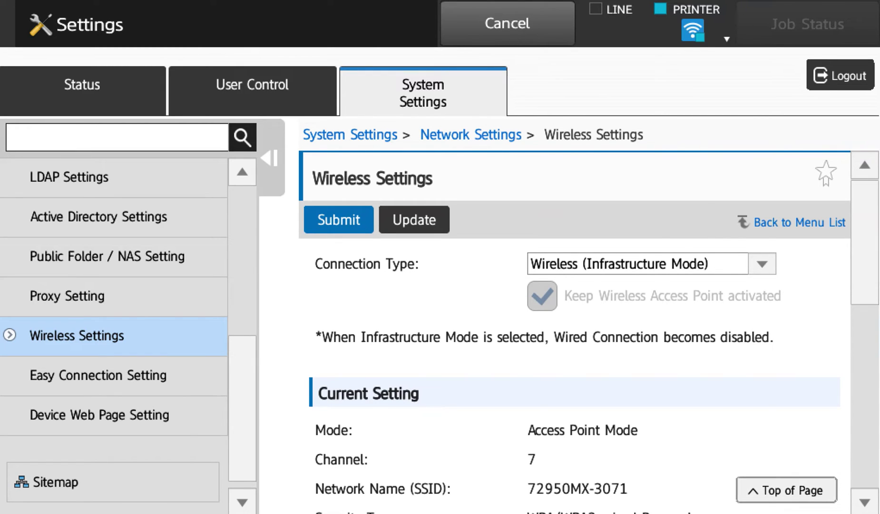
scroll(578, 329, down, 3)
scroll(577, 330, down, 3)
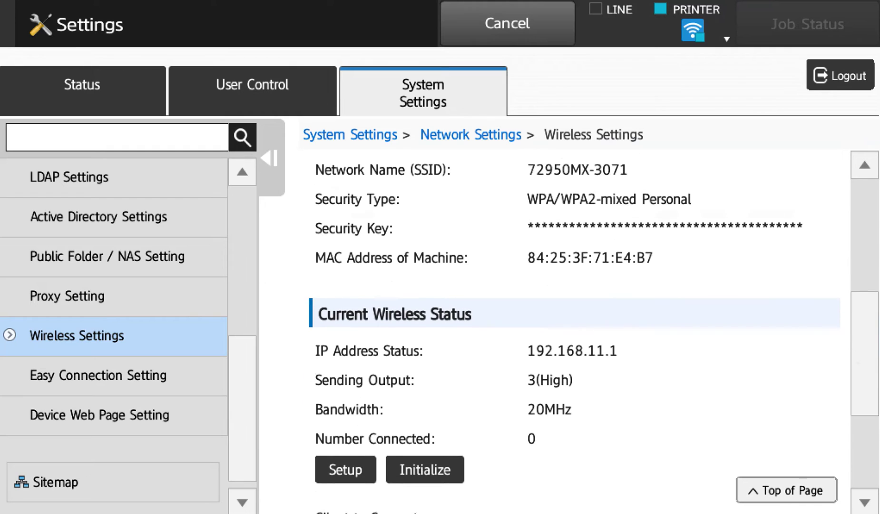
scroll(577, 330, down, 2)
scroll(574, 329, down, 1)
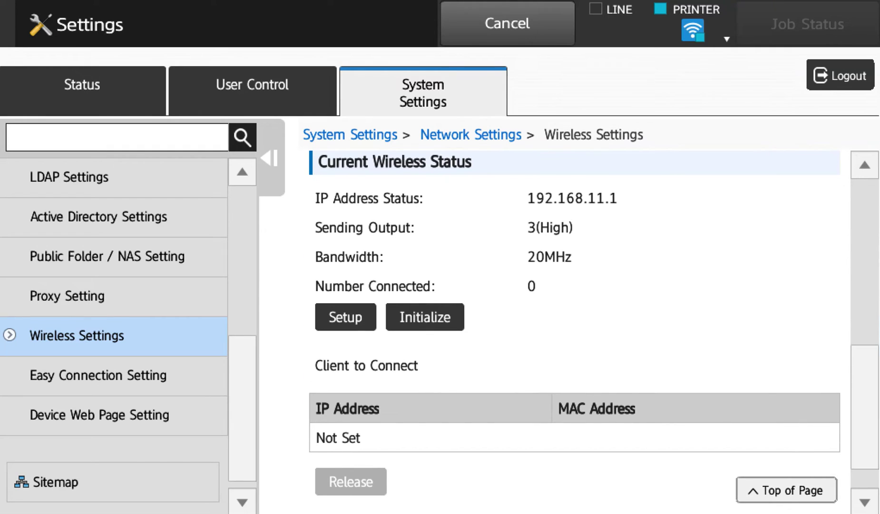
Pick SBE from the access point search, filling SSID SBE with WPA2 Personal
click(346, 317)
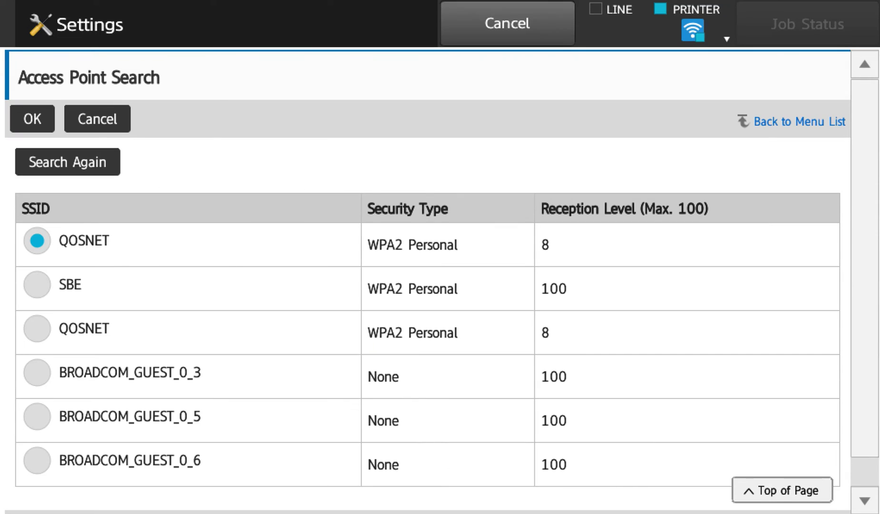
click(37, 284)
Confirm SBE, enter its security key, then briefly reveal and re-hide it
click(33, 118)
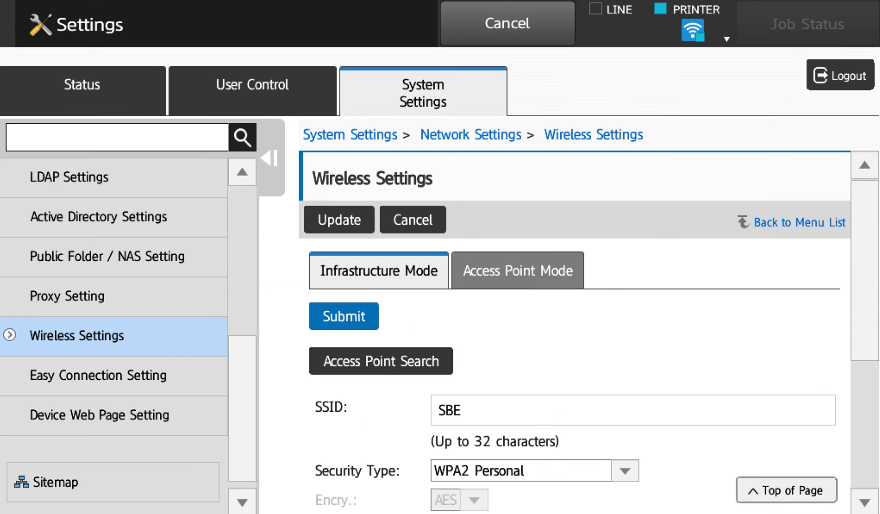
scroll(575, 330, down, 2)
scroll(575, 330, down, 3)
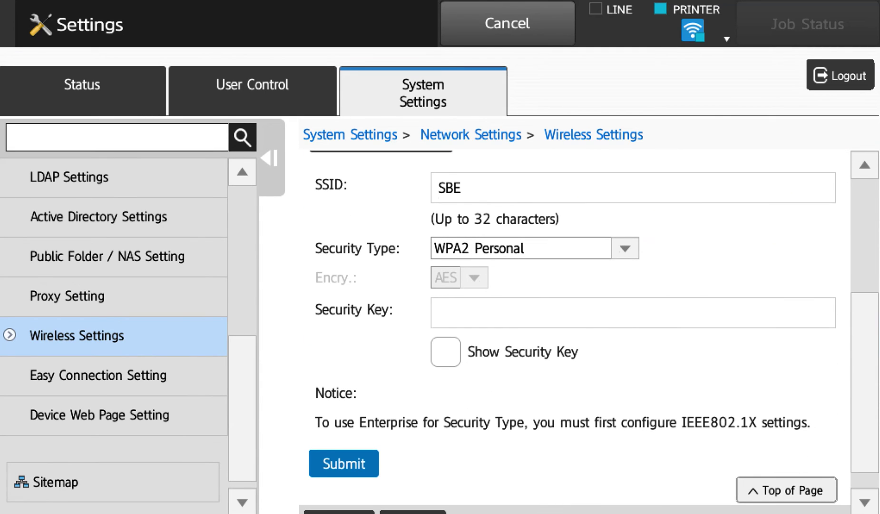
click(469, 314)
text(1)
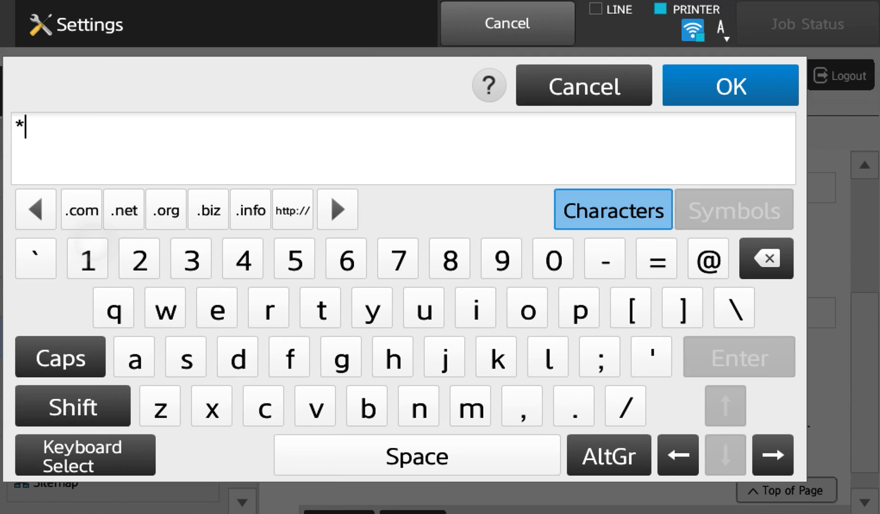
text(111)
click(88, 264)
click(88, 263)
click(135, 359)
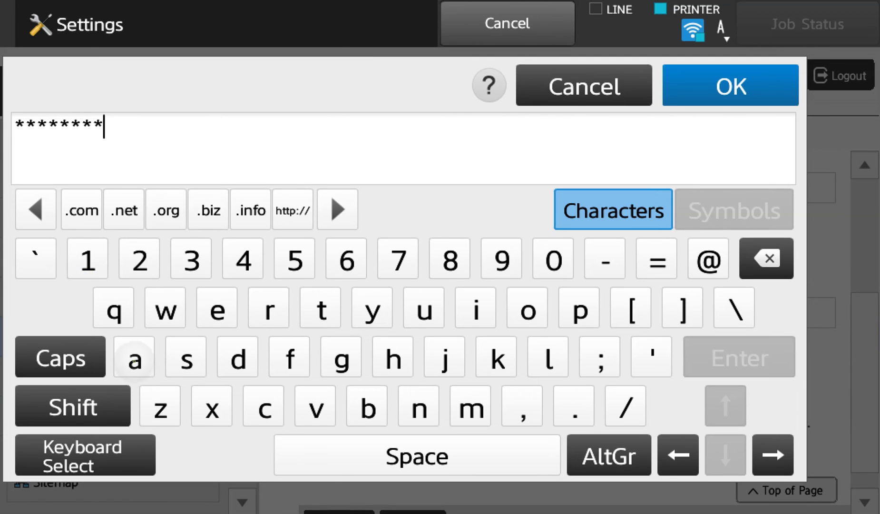
click(730, 85)
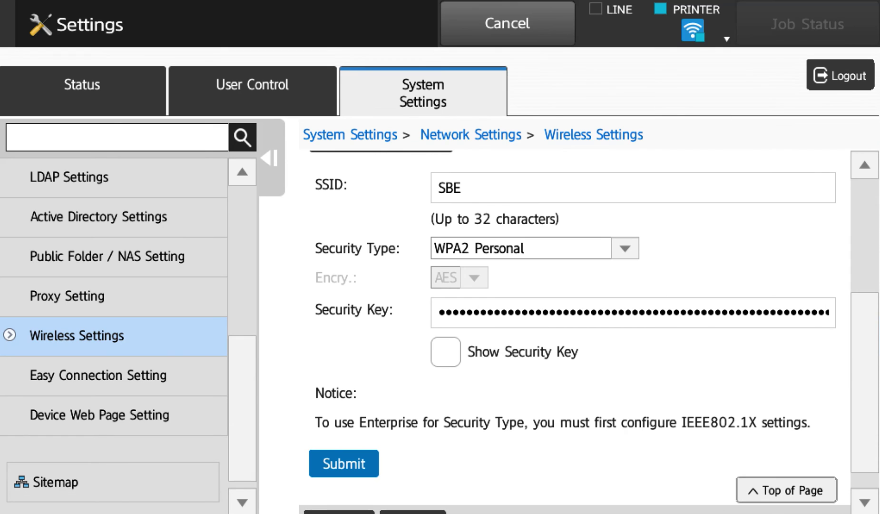
click(446, 352)
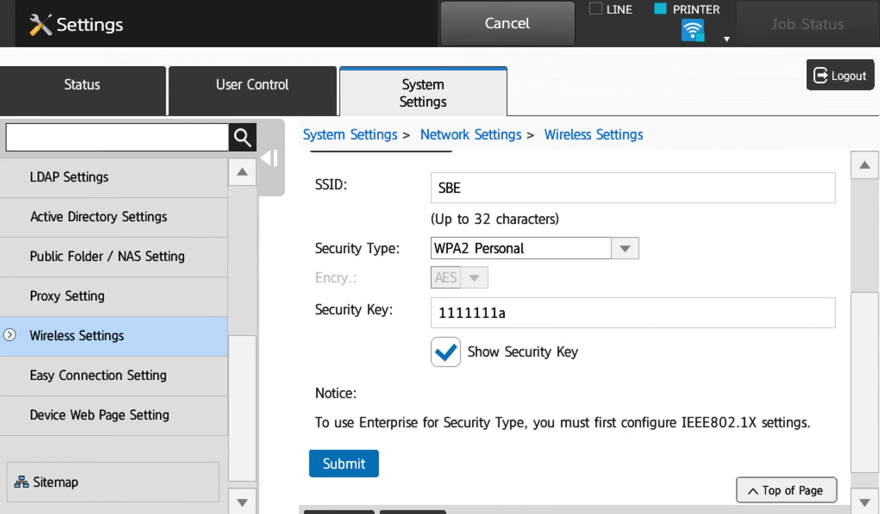
click(446, 352)
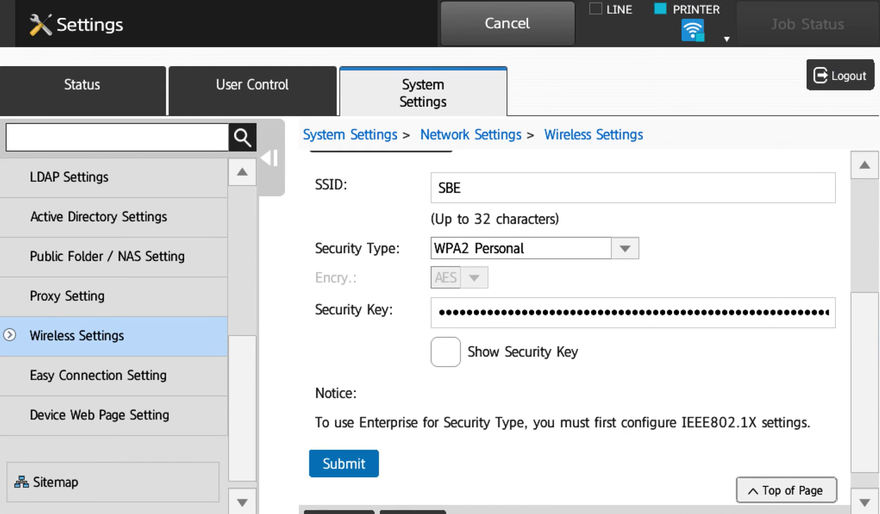
Submit the SBE wireless settings, bringing up the success and reboot prompt
click(344, 463)
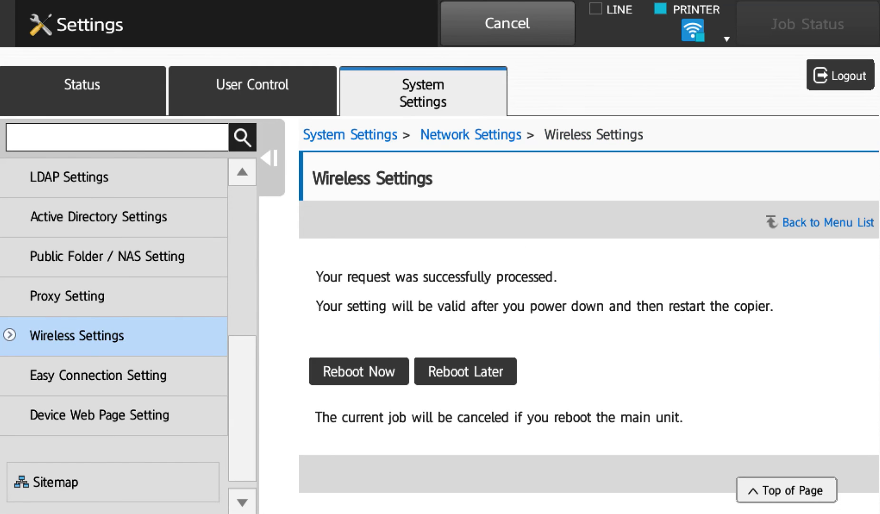